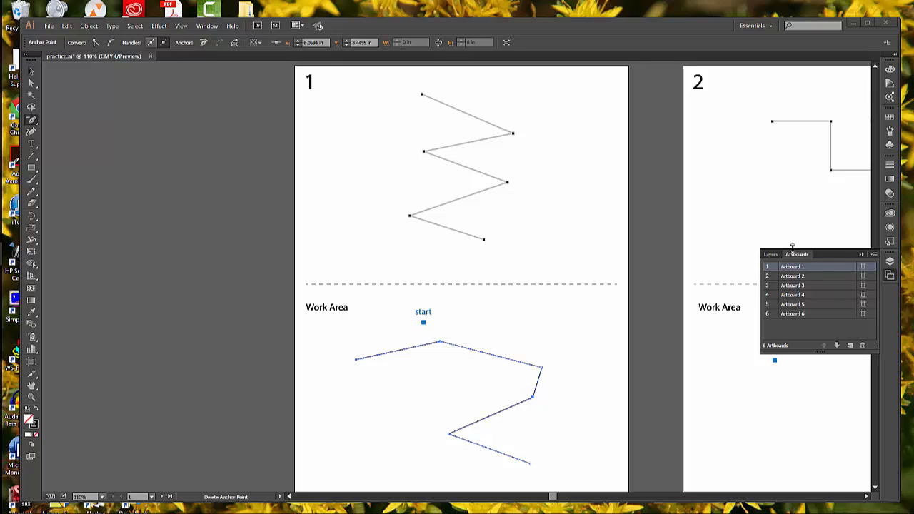
# Step: Go to Artboard 2 and turn on Smart Guides
pyautogui.doubleClick(818, 277)
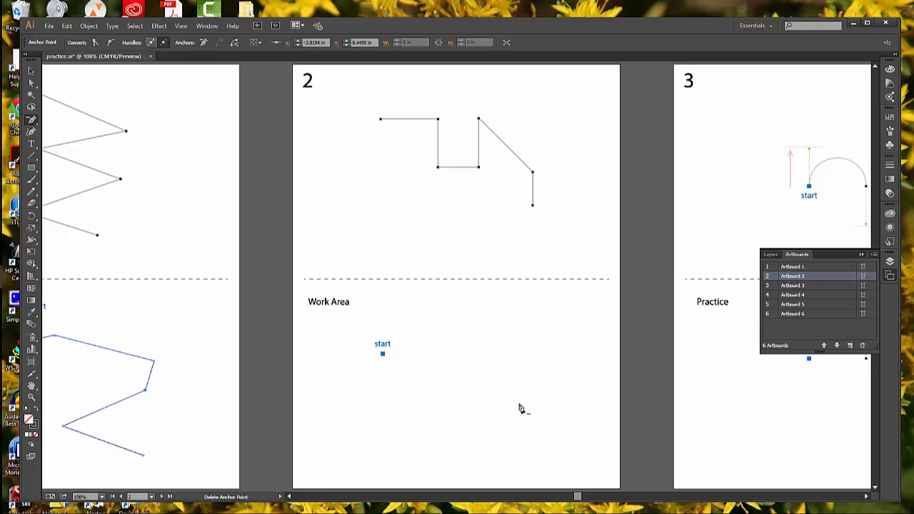
pyautogui.scroll(-1, 642, 334)
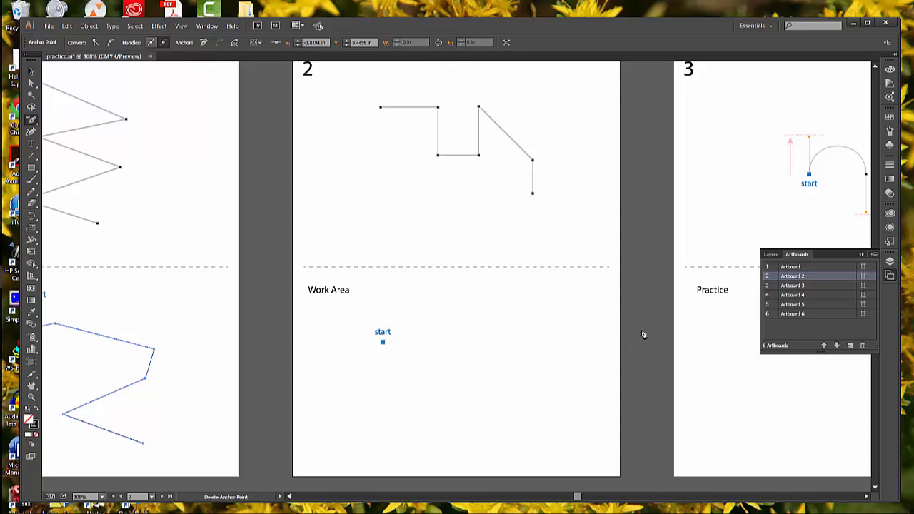
pyautogui.scroll(1, 643, 334)
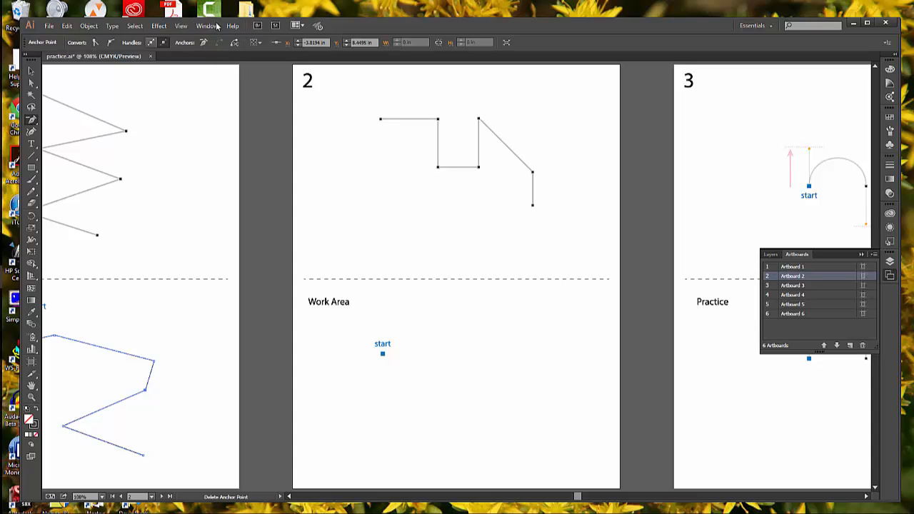
pyautogui.click(181, 27)
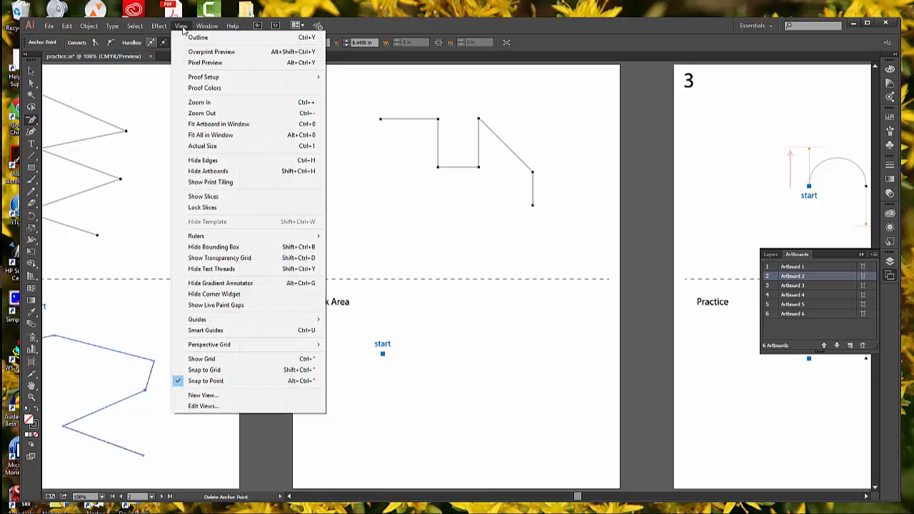
pyautogui.click(210, 332)
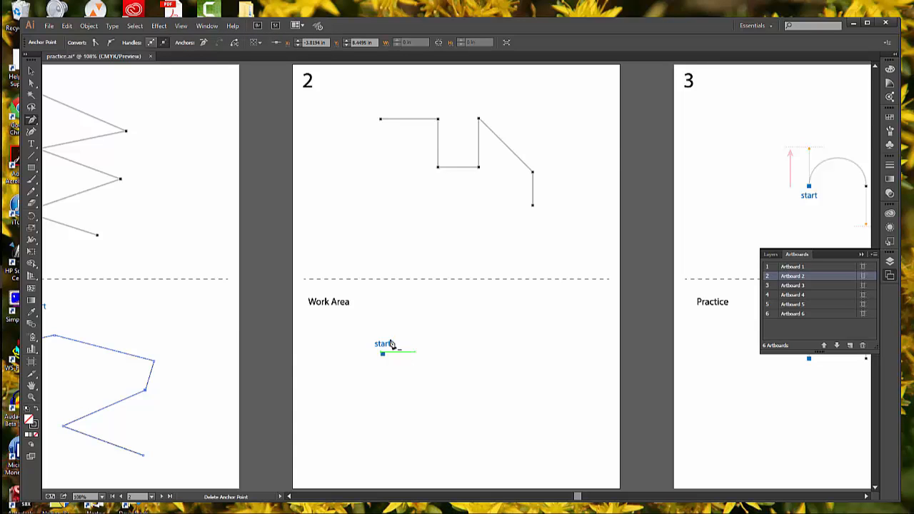
# Step: With the Pen tool, draw a stepped path from the start marker: about 1.51 in right, 1.02 in down, 0.92 in right, 1.02 in up
pyautogui.moveTo(31, 123); pyautogui.dragTo(52, 119)
pyautogui.click(383, 356)
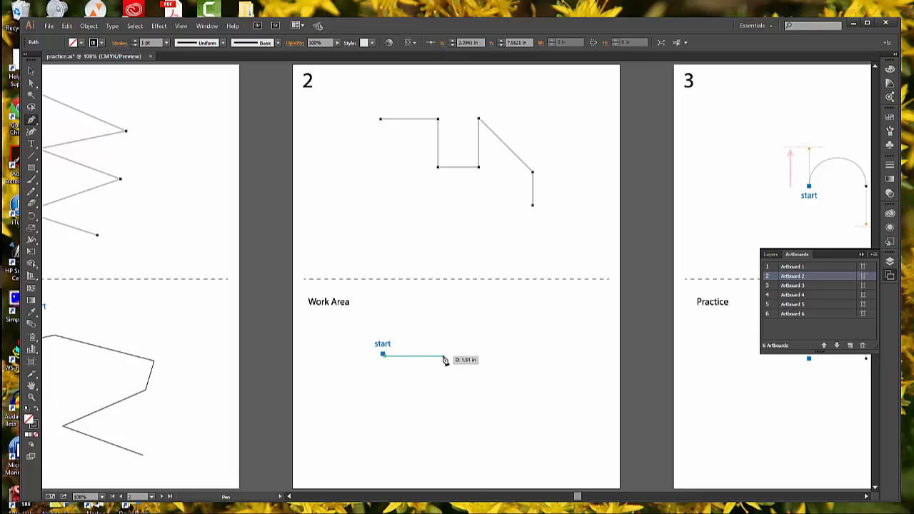
pyautogui.moveTo(445, 360); pyautogui.dragTo(443, 358)
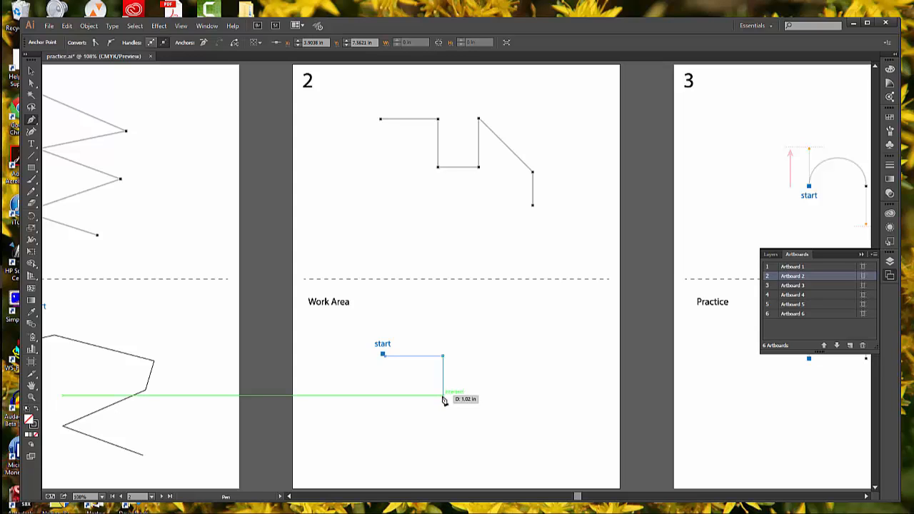
pyautogui.click(443, 396)
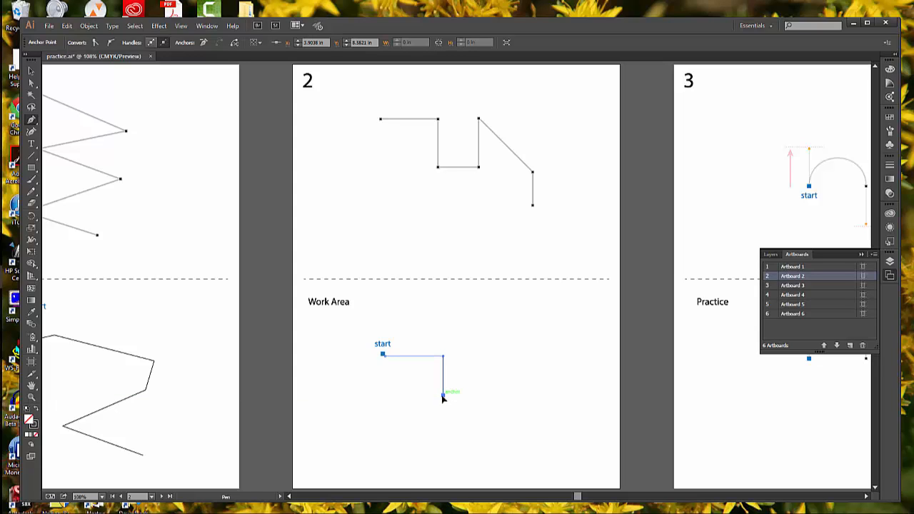
pyautogui.click(479, 394)
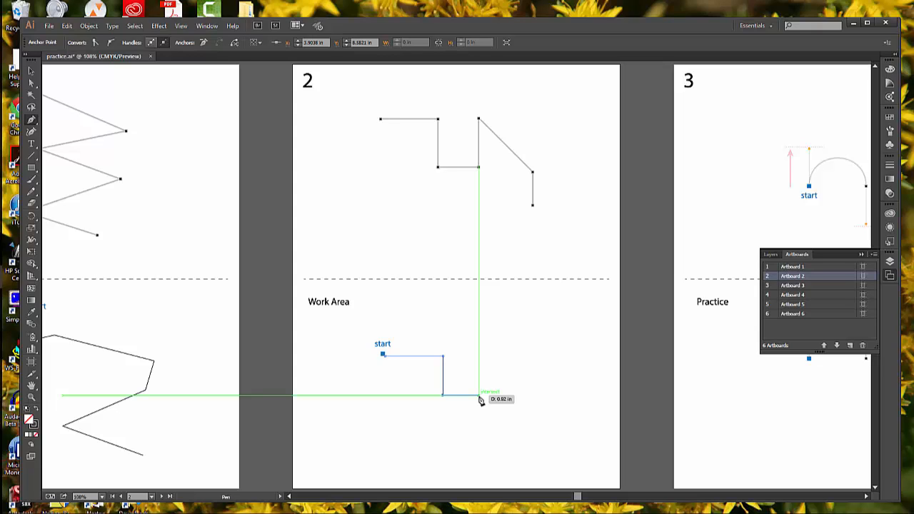
pyautogui.click(478, 396)
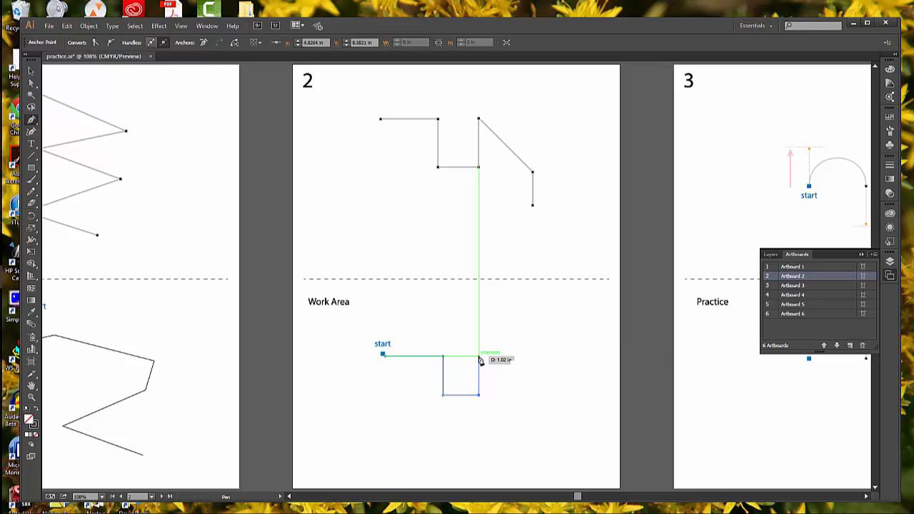
pyautogui.click(479, 357)
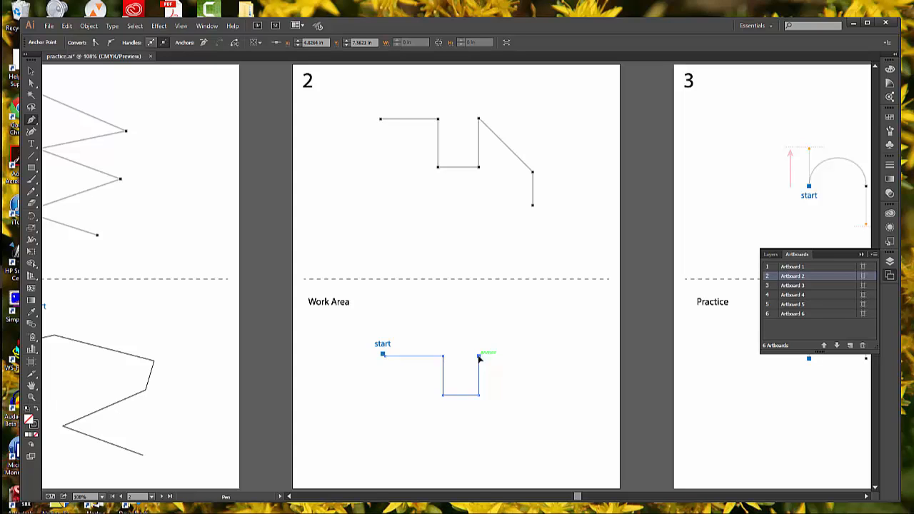
pyautogui.press('shift')
pyautogui.moveTo(479, 358); pyautogui.dragTo(488, 372)
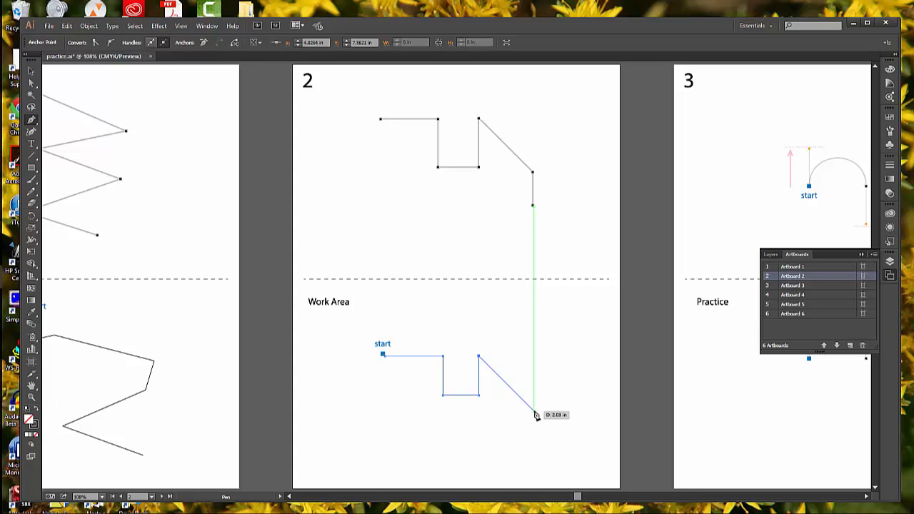
pyautogui.click(535, 413)
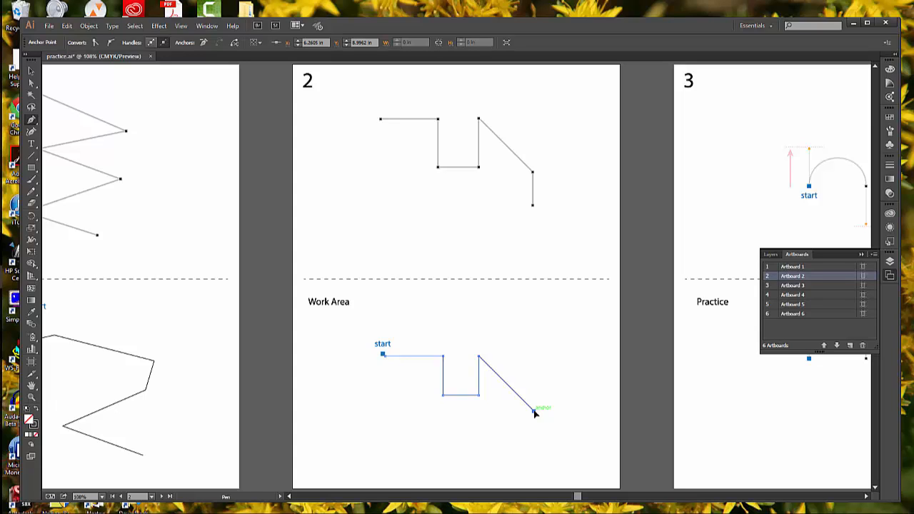
pyautogui.hotkey('ctrl', 'space')
pyautogui.hotkey('ctrl', 'z')
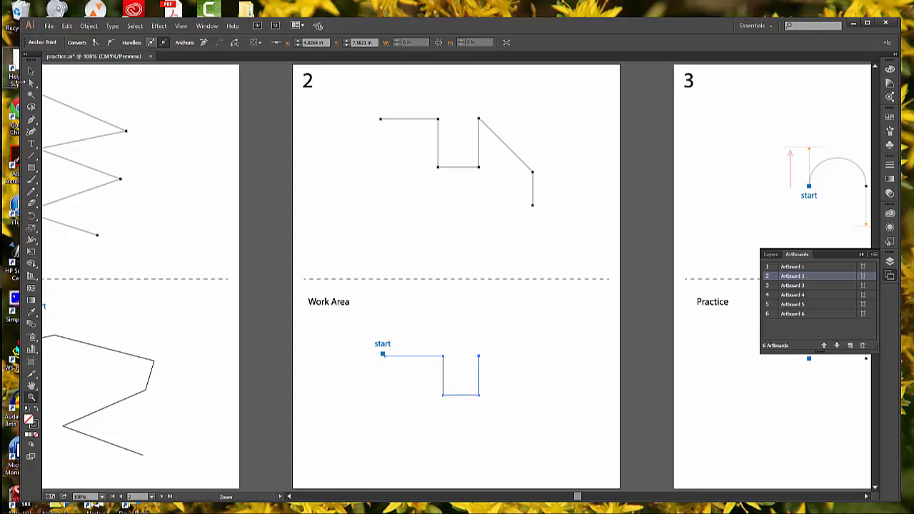
# Step: Continue the path from its last anchor with a 45-degree diagonal about 2.02 in long and a short vertical segment down, ending the path
pyautogui.click(31, 119)
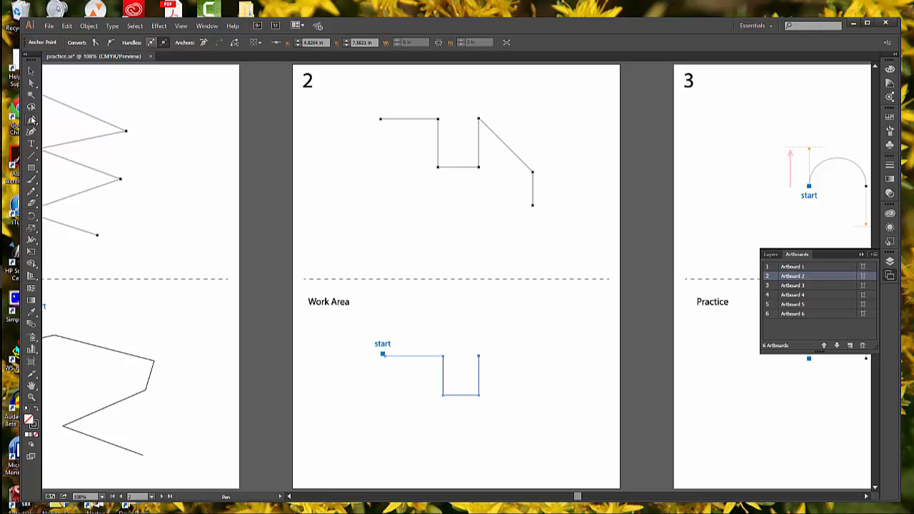
pyautogui.click(478, 355)
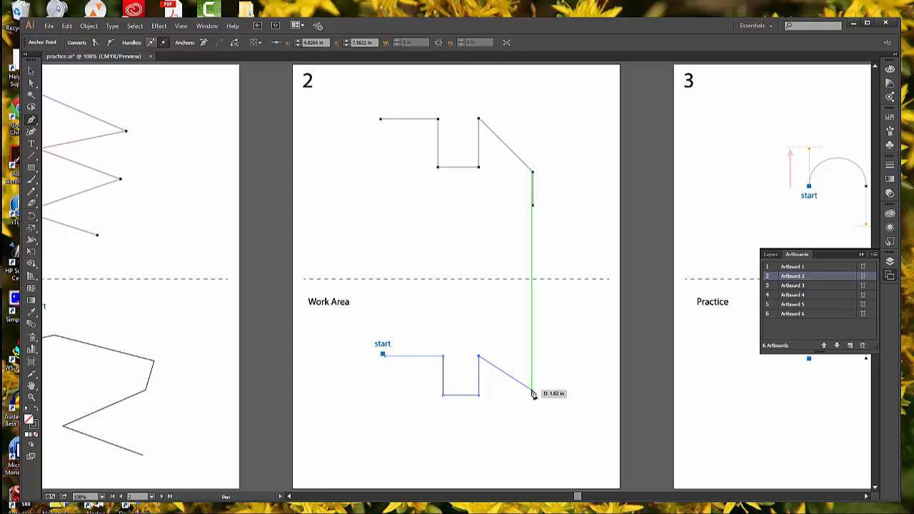
pyautogui.press('shift')
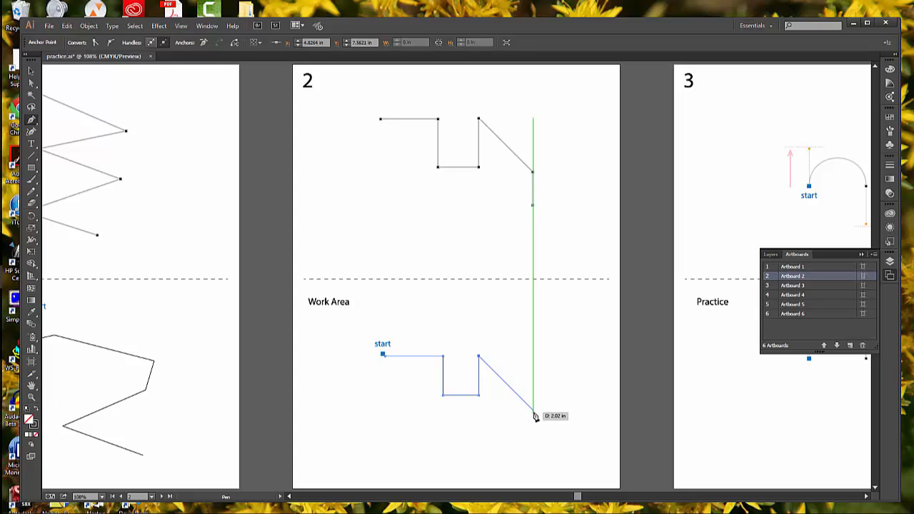
pyautogui.click(533, 413)
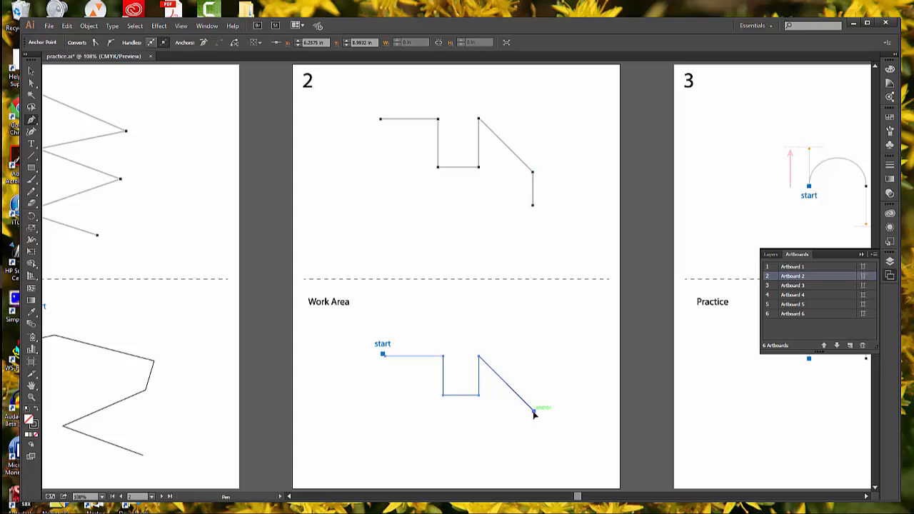
pyautogui.click(535, 449)
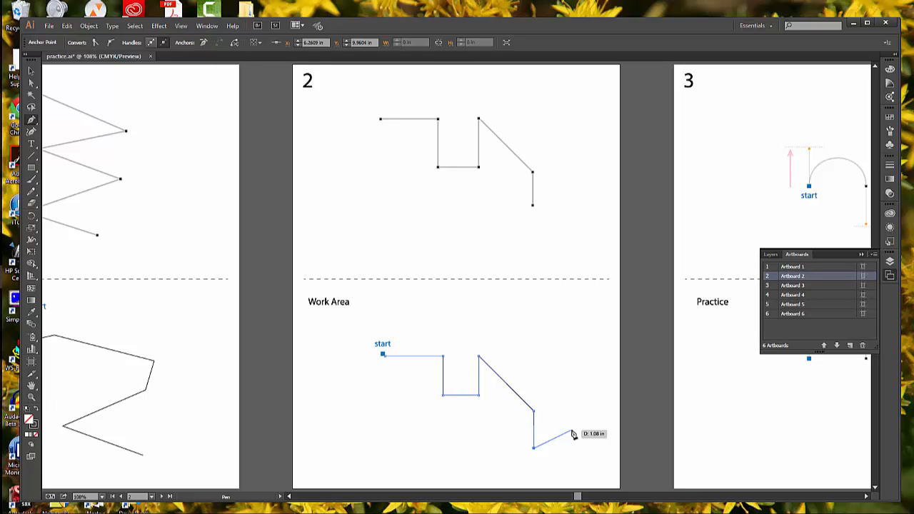
pyautogui.press('v')
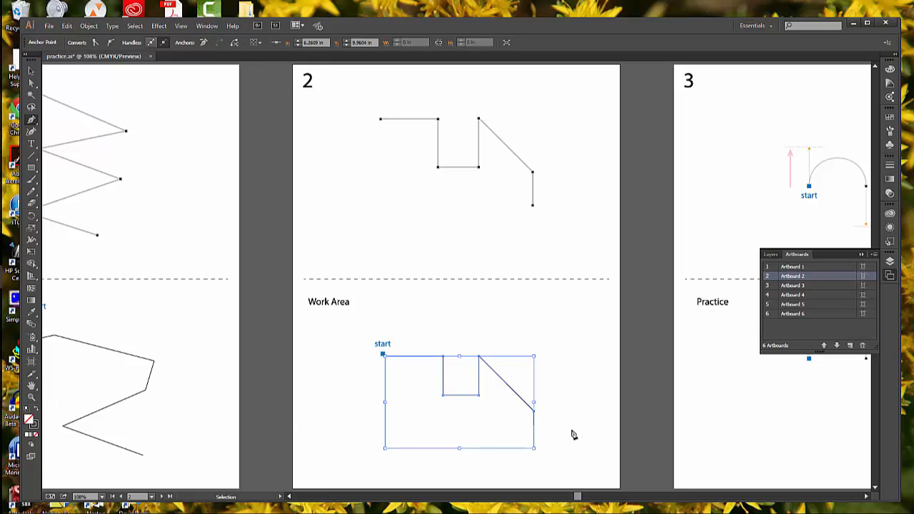
pyautogui.click(570, 429)
pyautogui.press('p')
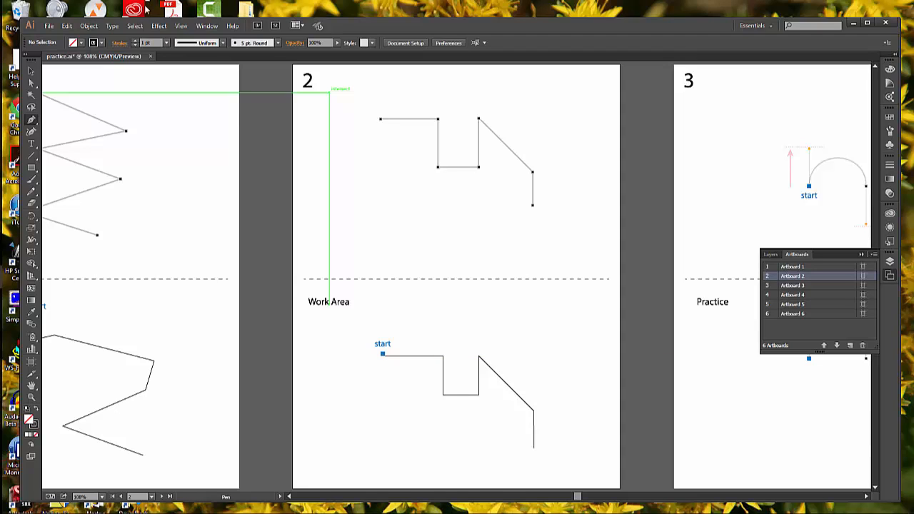
# Step: Save the practice document and undo the stray anchor point placed beside the finished path
pyautogui.press('ctrl')
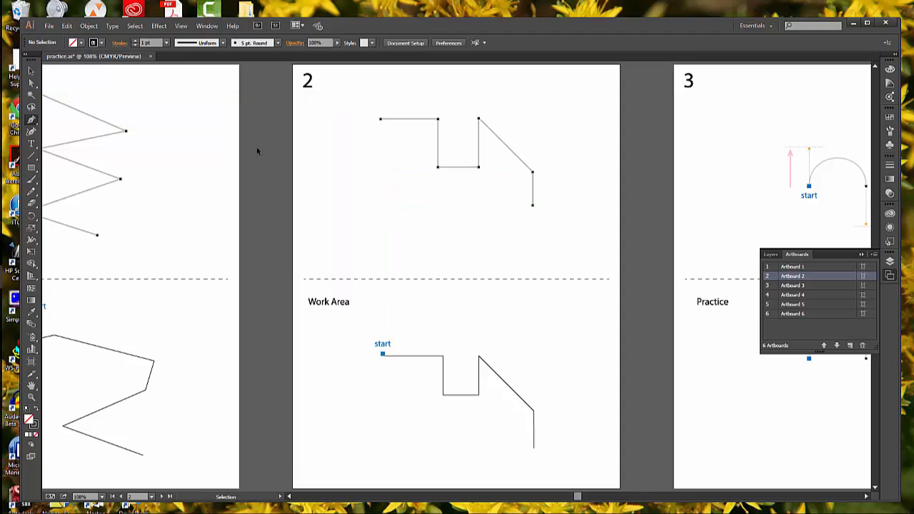
pyautogui.click(50, 26)
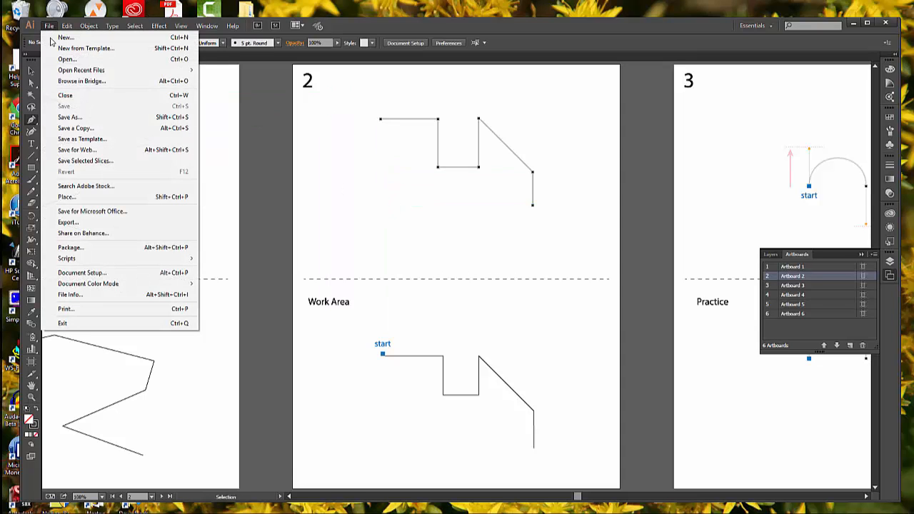
pyautogui.click(599, 346)
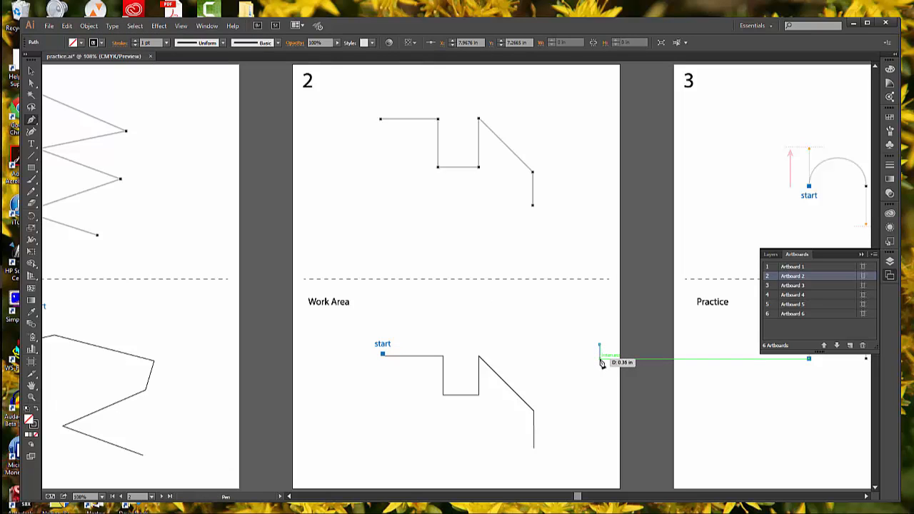
pyautogui.hotkey('ctrl', 'z')
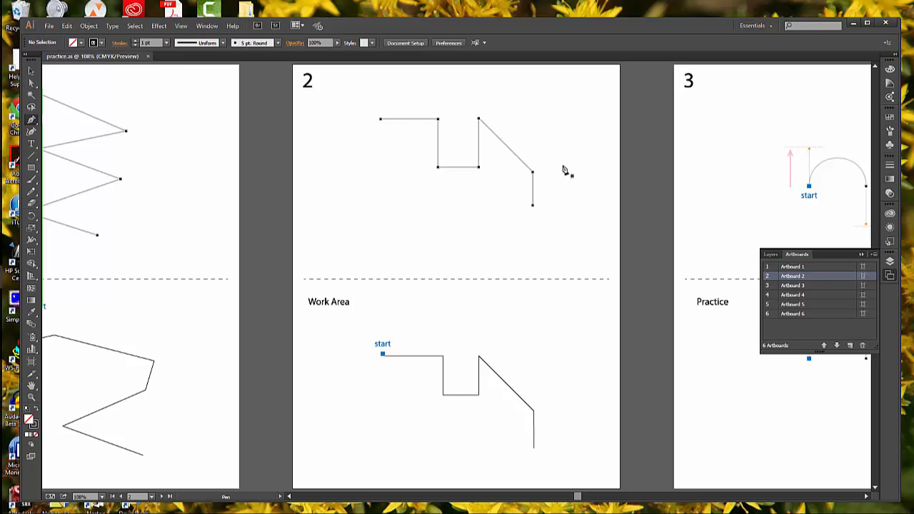
# Step: Go to Artboard 3 and turn off Smart Guides
pyautogui.doubleClick(813, 286)
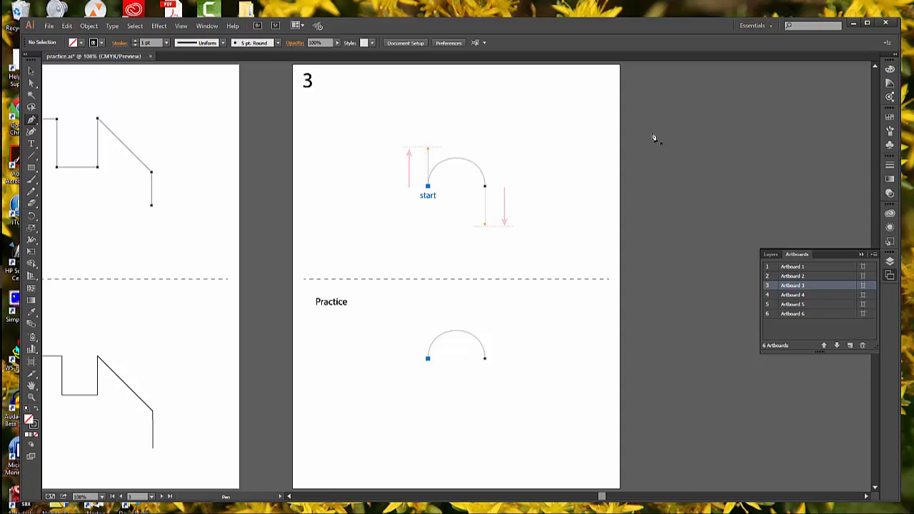
pyautogui.click(182, 29)
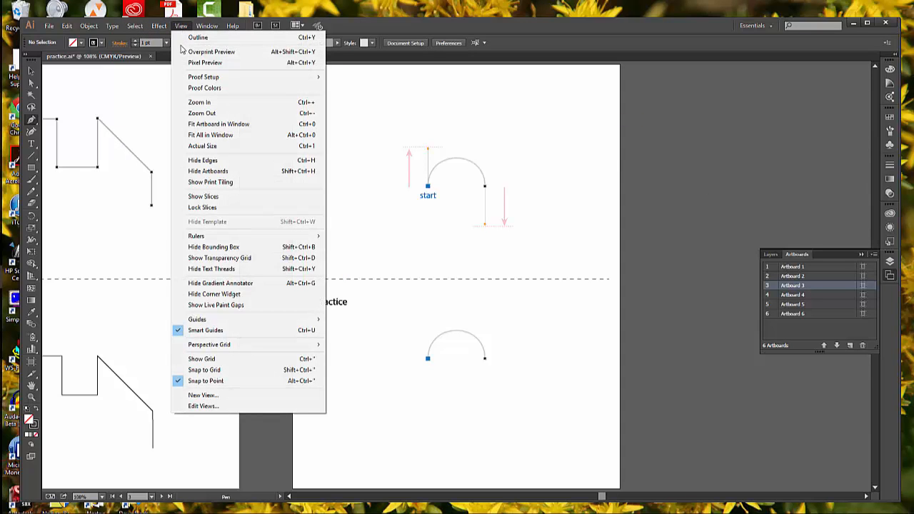
pyautogui.click(204, 331)
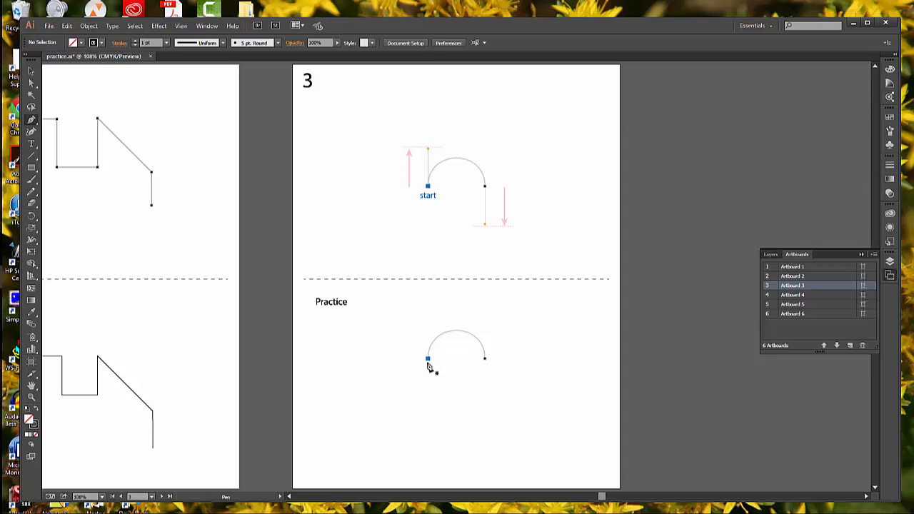
# Step: With the Pen tool, draw a freehand curve about 1.88 in wide beside the Practice label, pulling direction handles from its second anchor
pyautogui.press('ctrl')
pyautogui.hotkey('ctrl', 'space')
pyautogui.click(441, 362)
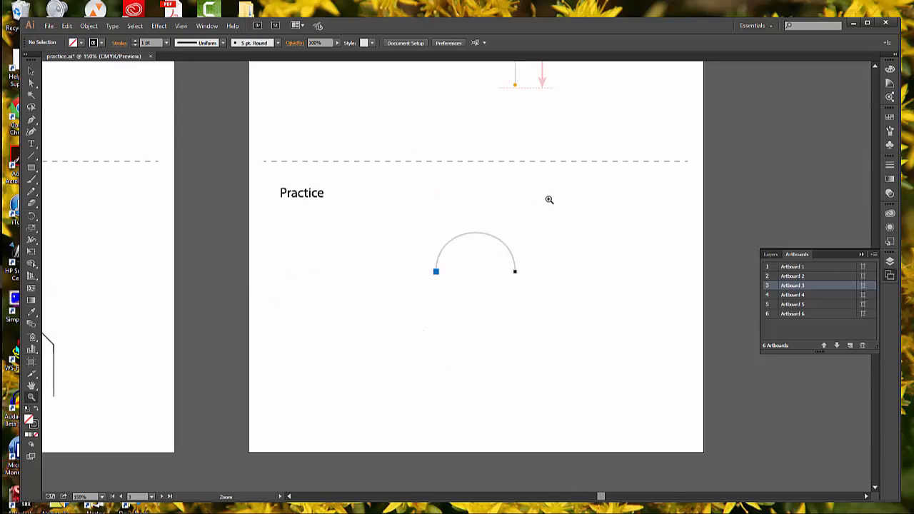
pyautogui.moveTo(554, 198); pyautogui.dragTo(554, 285)
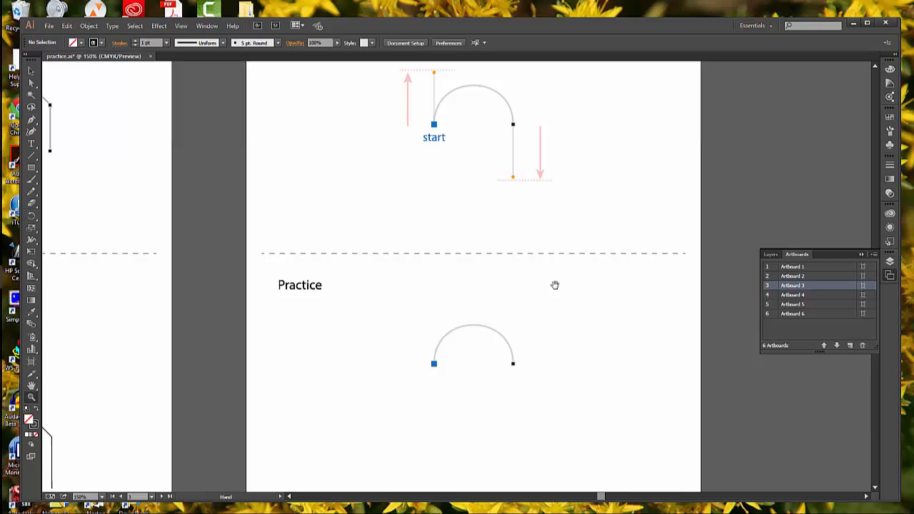
pyautogui.moveTo(555, 285); pyautogui.dragTo(555, 291)
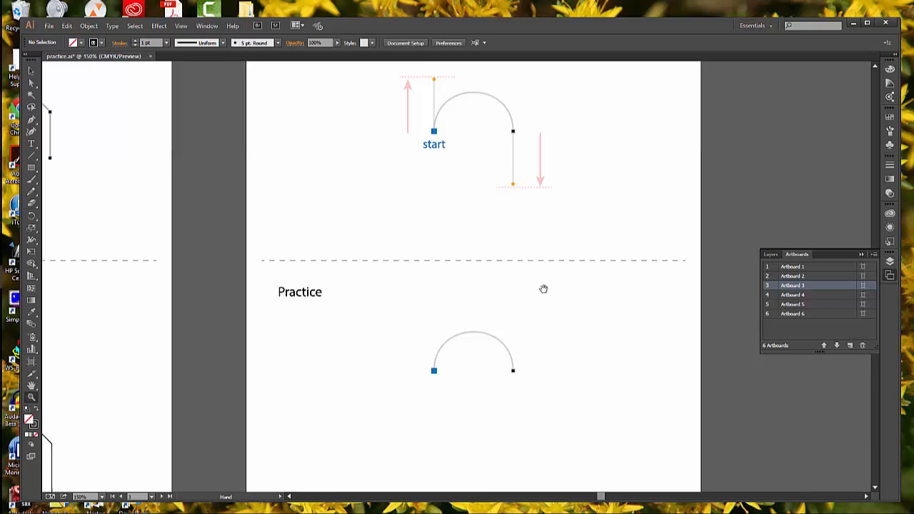
pyautogui.moveTo(542, 288); pyautogui.dragTo(542, 296)
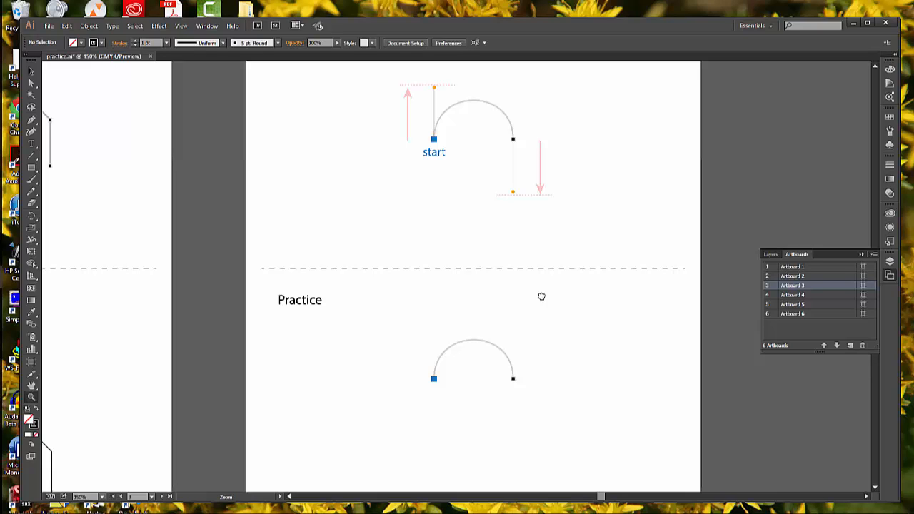
pyautogui.press('p')
pyautogui.click(385, 290)
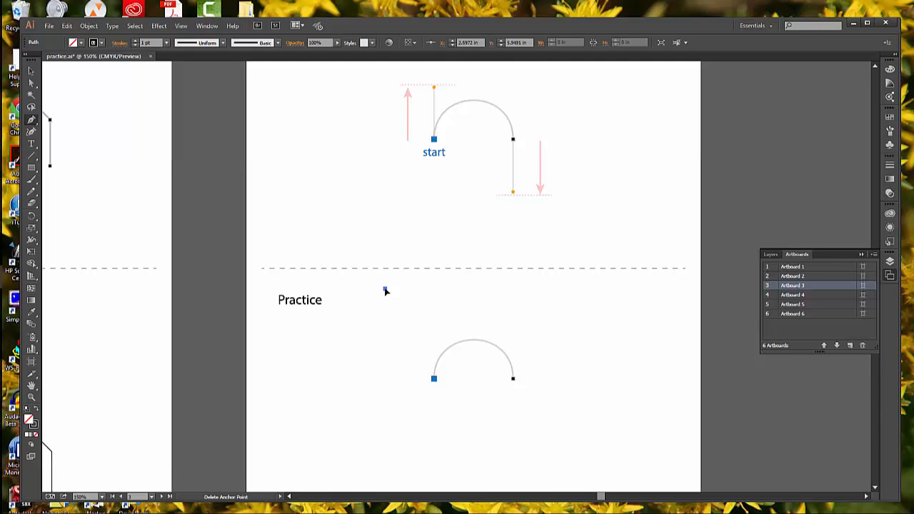
pyautogui.click(486, 289)
pyautogui.moveTo(487, 293); pyautogui.dragTo(545, 347)
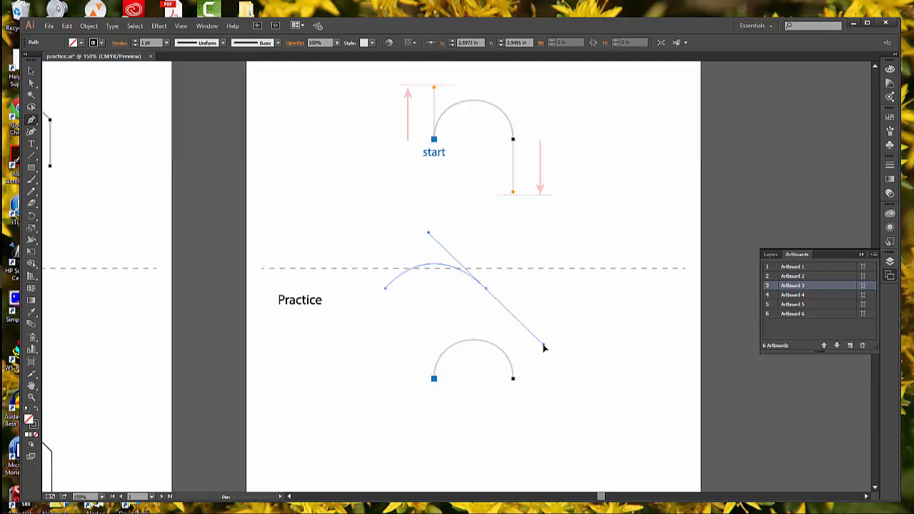
pyautogui.moveTo(544, 348); pyautogui.dragTo(525, 312)
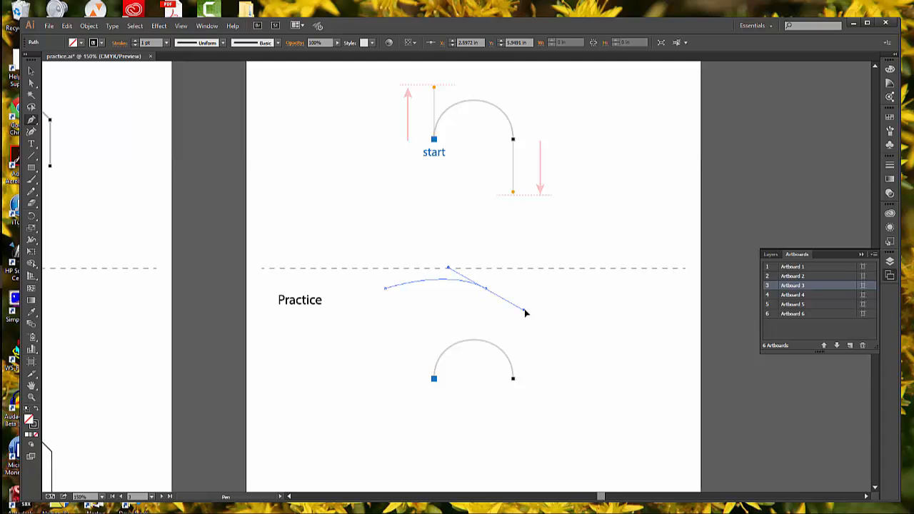
pyautogui.moveTo(524, 312); pyautogui.dragTo(522, 451)
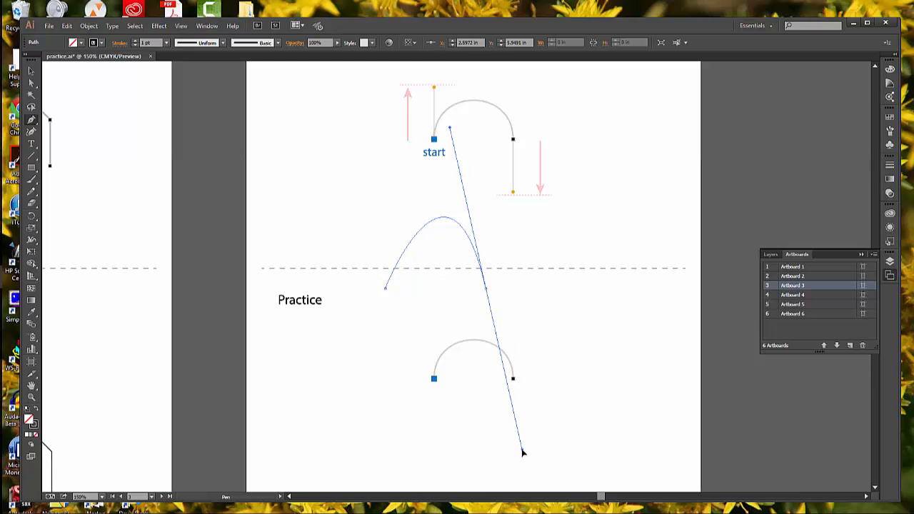
pyautogui.moveTo(522, 451); pyautogui.dragTo(513, 355)
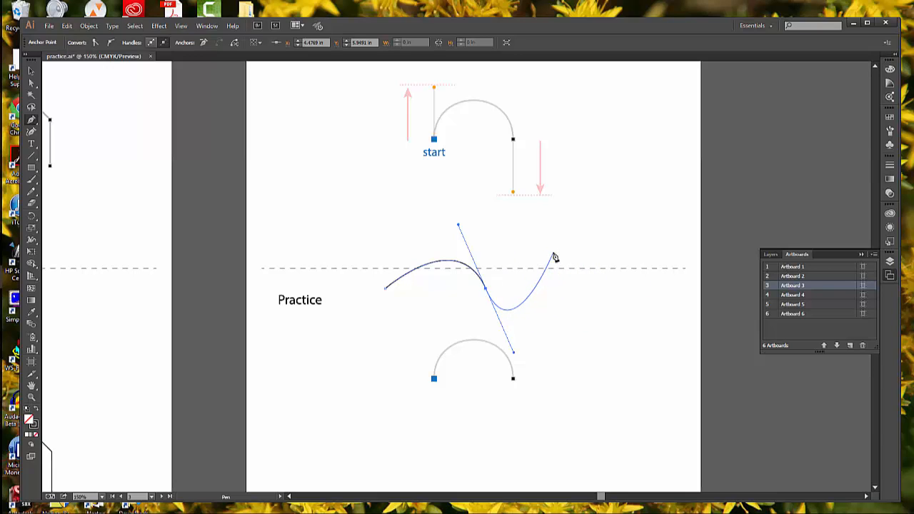
# Step: Continue the curve with three more smooth anchors into a wave that turns downward around the practice arch, then deselect it
pyautogui.moveTo(554, 255); pyautogui.dragTo(602, 255)
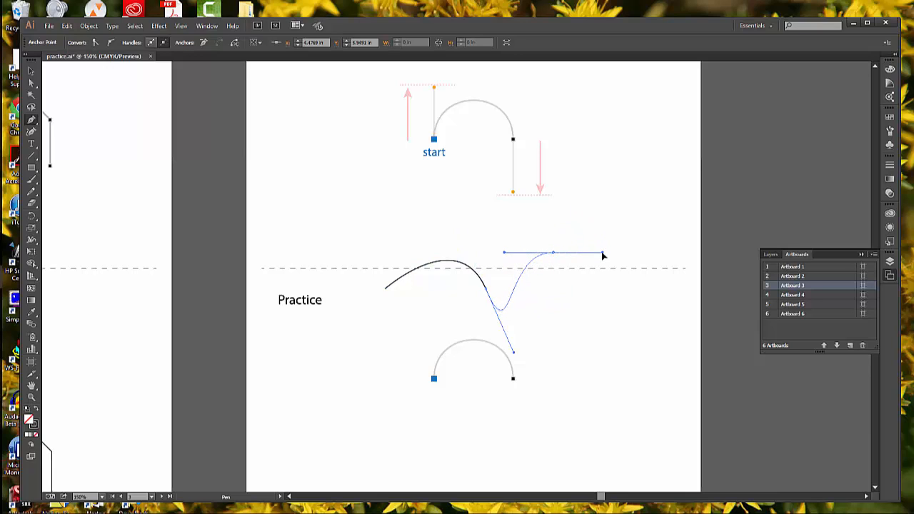
pyautogui.moveTo(623, 314); pyautogui.dragTo(602, 353)
pyautogui.moveTo(626, 396); pyautogui.dragTo(672, 397)
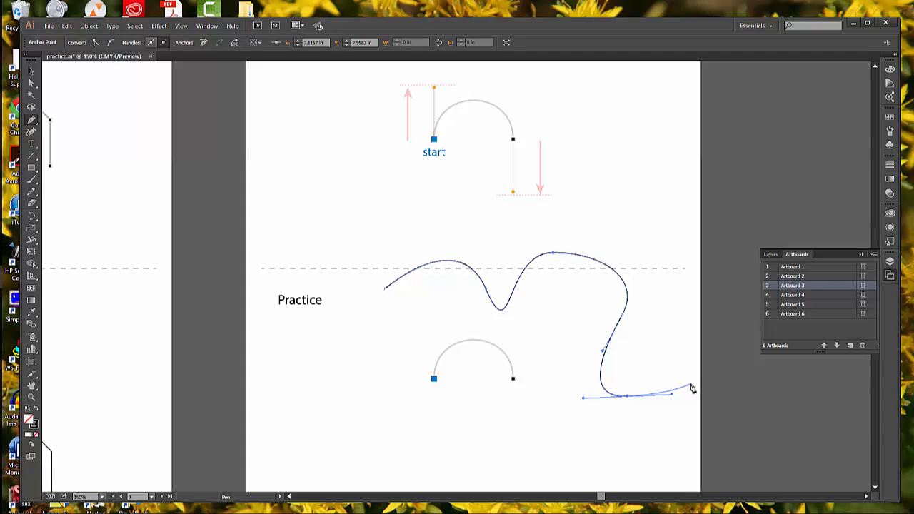
pyautogui.click(134, 25)
pyautogui.click(150, 60)
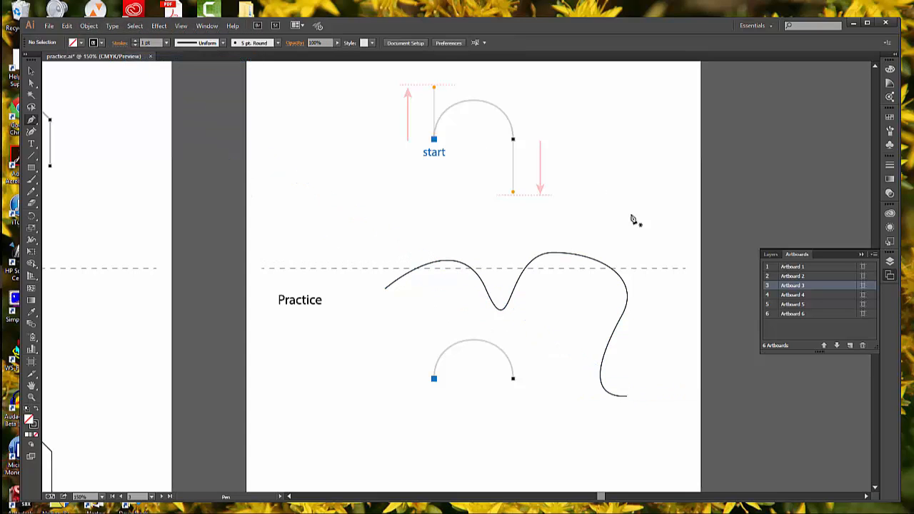
pyautogui.press('v')
pyautogui.press('p')
pyautogui.press('v')
pyautogui.press('p')
pyautogui.moveTo(434, 380); pyautogui.dragTo(433, 378)
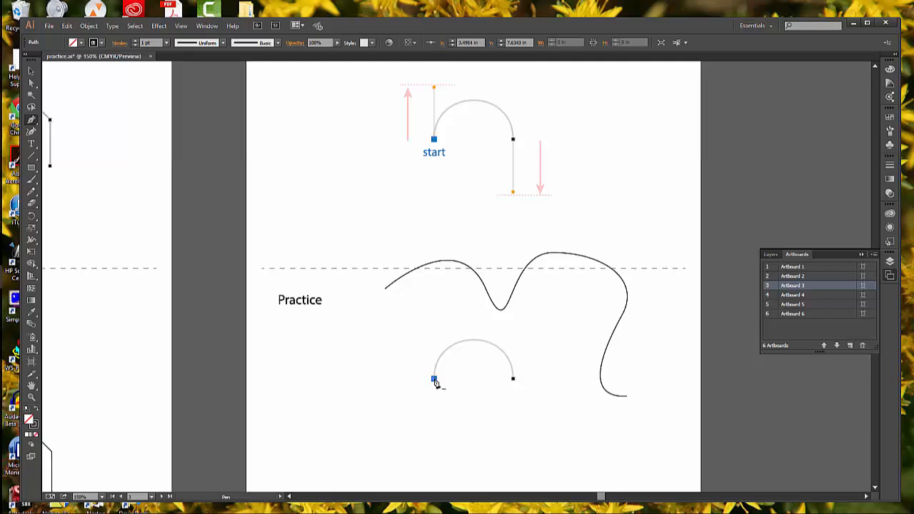
pyautogui.hotkey('ctrl', 'z')
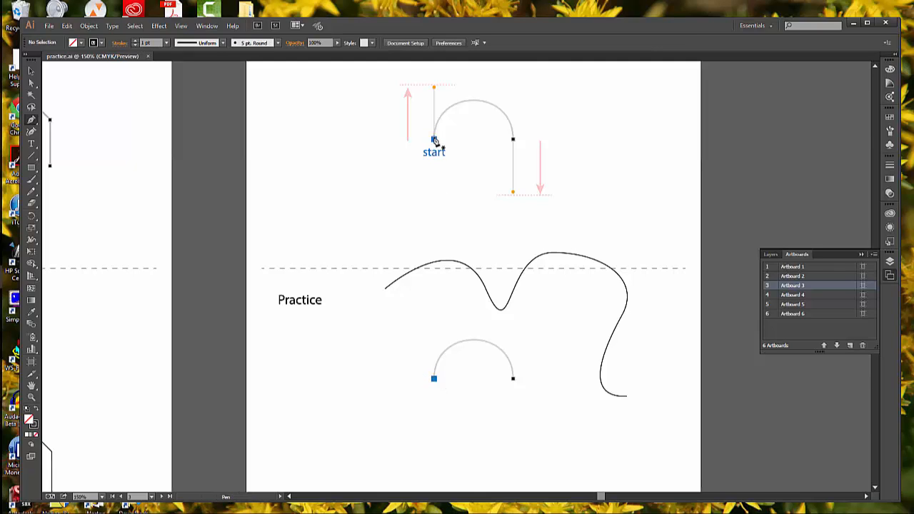
# Step: Trace the example arch from the start marker, about 1.47 in wide, pulling the first handle up and the second down to the guides
pyautogui.moveTo(435, 140); pyautogui.dragTo(435, 89)
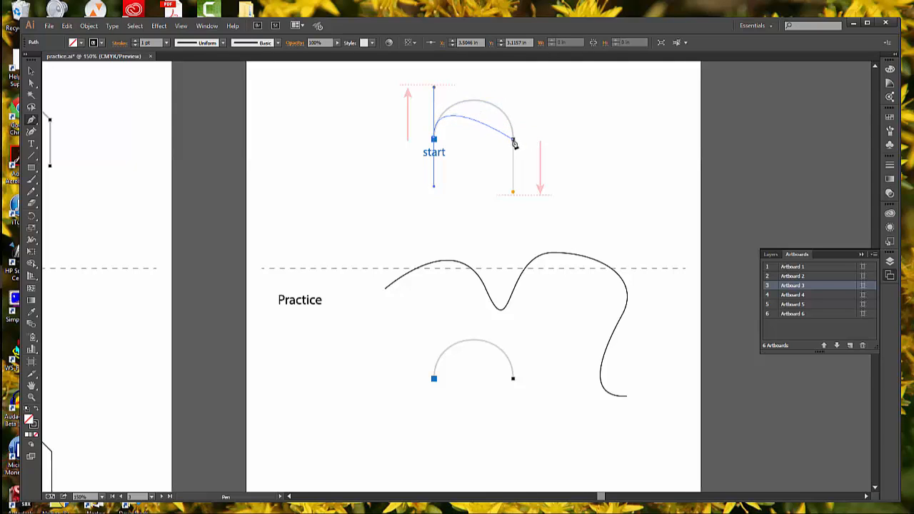
pyautogui.moveTo(512, 139); pyautogui.dragTo(513, 194)
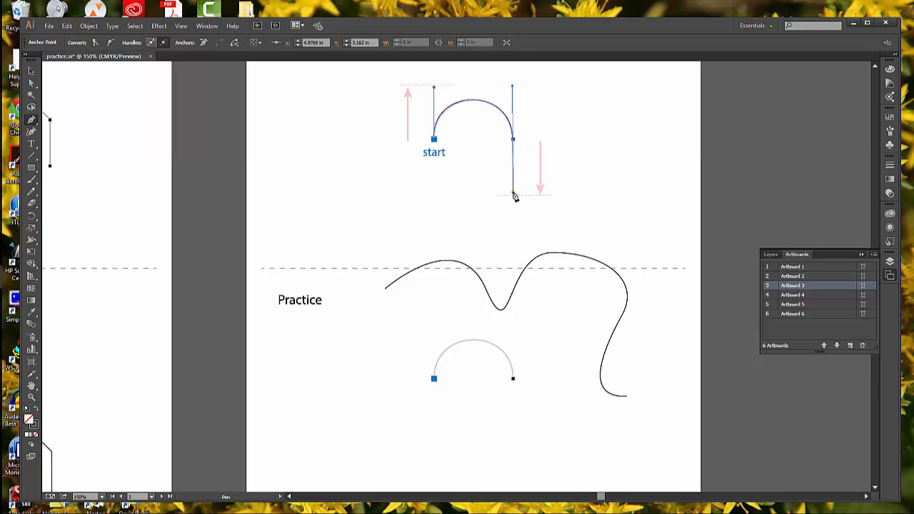
pyautogui.press('ctrl')
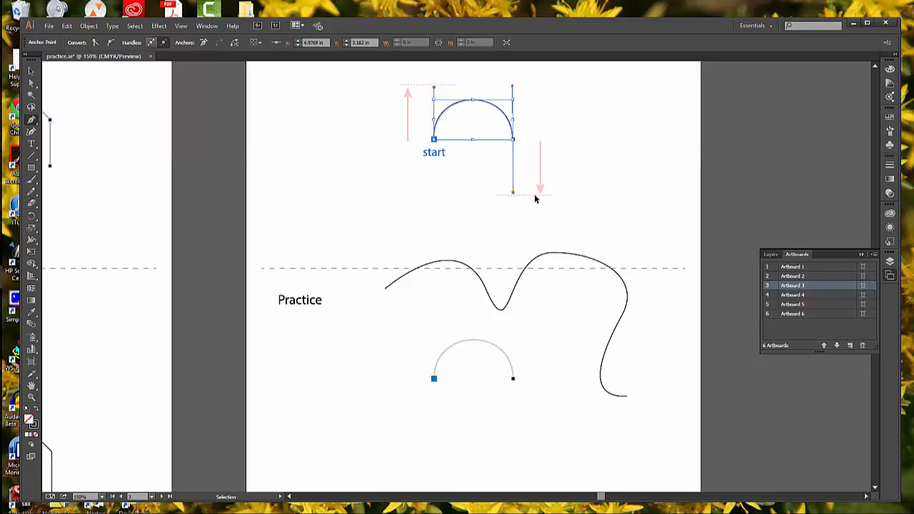
pyautogui.keyDown('ctrl'); pyautogui.click(534, 199); pyautogui.keyUp('ctrl')
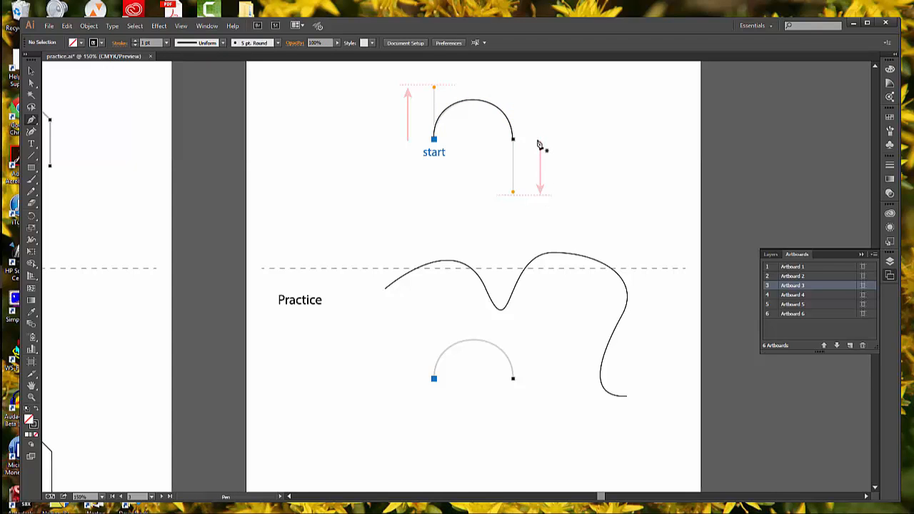
# Step: Draw a second arch about 1.26 in wide beside the traced one, with its first handle up and second handle down, ending the path
pyautogui.moveTo(541, 142); pyautogui.dragTo(540, 85)
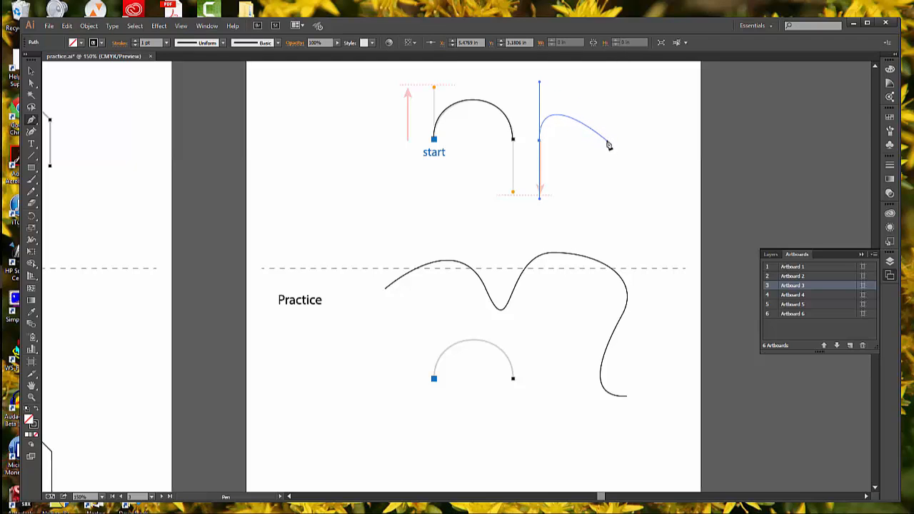
pyautogui.moveTo(608, 139); pyautogui.dragTo(607, 193)
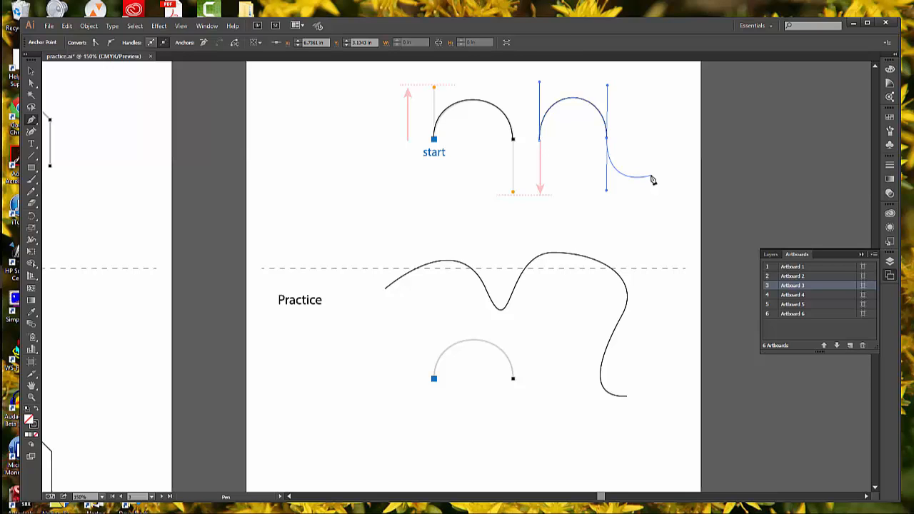
pyautogui.press('alt')
pyautogui.press('alt')
pyautogui.keyDown('ctrl'); pyautogui.click(625, 194); pyautogui.keyUp('ctrl')
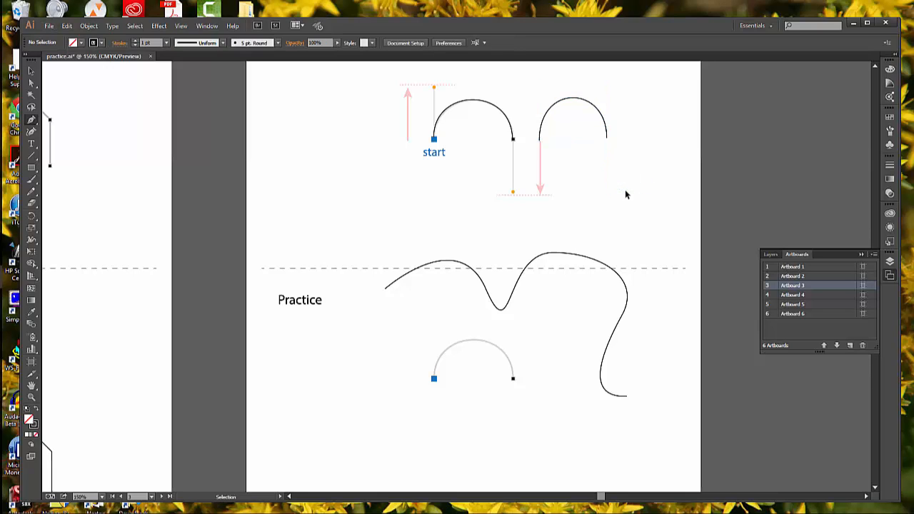
# Step: With Direct Selection, lengthen the second arch's upper start handle and widen the arch by moving its end anchor to about X 7.25 in
pyautogui.click(30, 82)
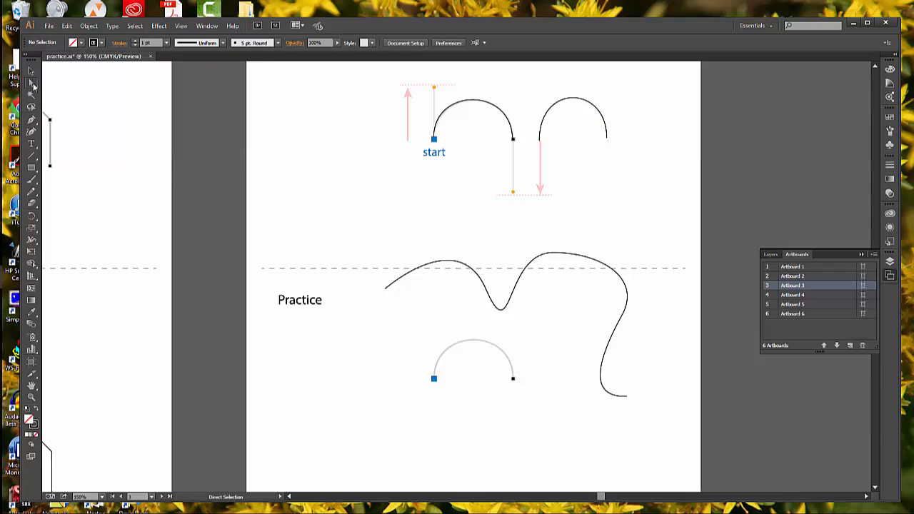
pyautogui.click(539, 139)
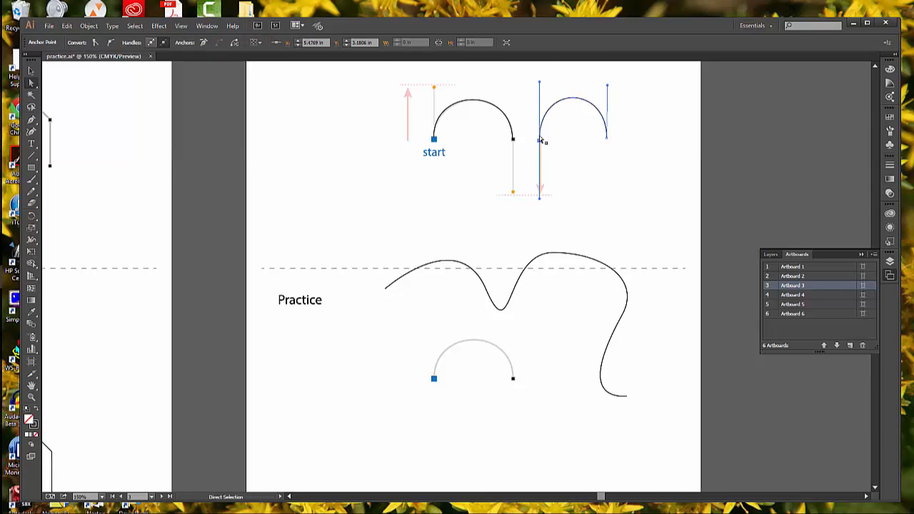
pyautogui.click(541, 77)
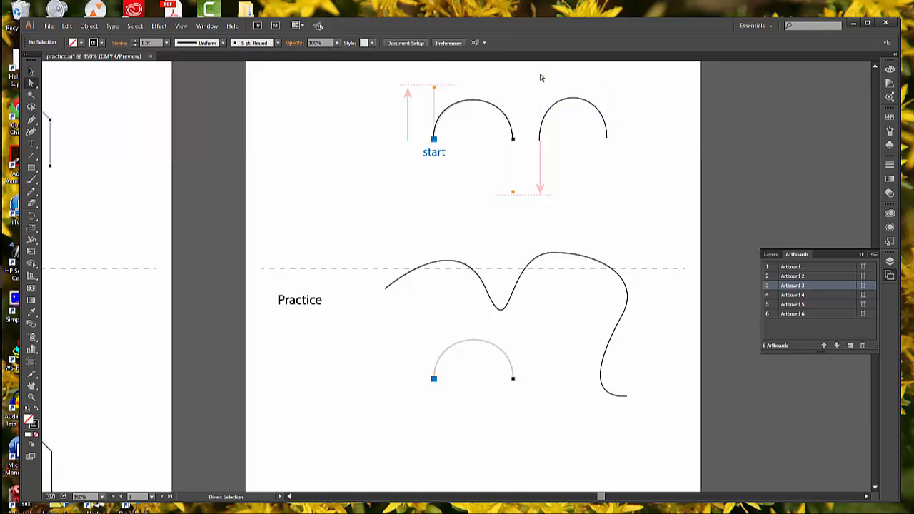
pyautogui.click(540, 140)
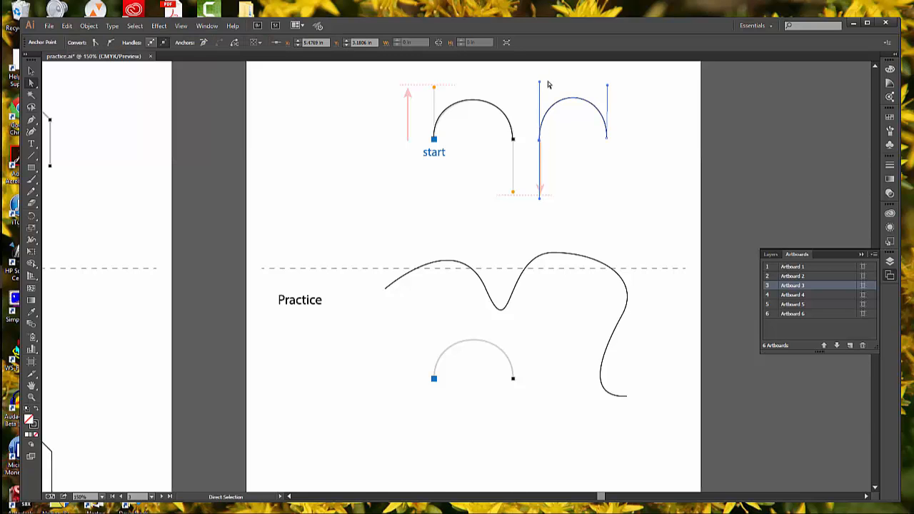
pyautogui.moveTo(541, 86)
pyautogui.mouseDown()
pyautogui.moveTo(529, 85)
pyautogui.moveTo(544, 84)
pyautogui.moveTo(542, 74)
pyautogui.moveTo(541, 102)
pyautogui.moveTo(542, 73)
pyautogui.mouseUp()
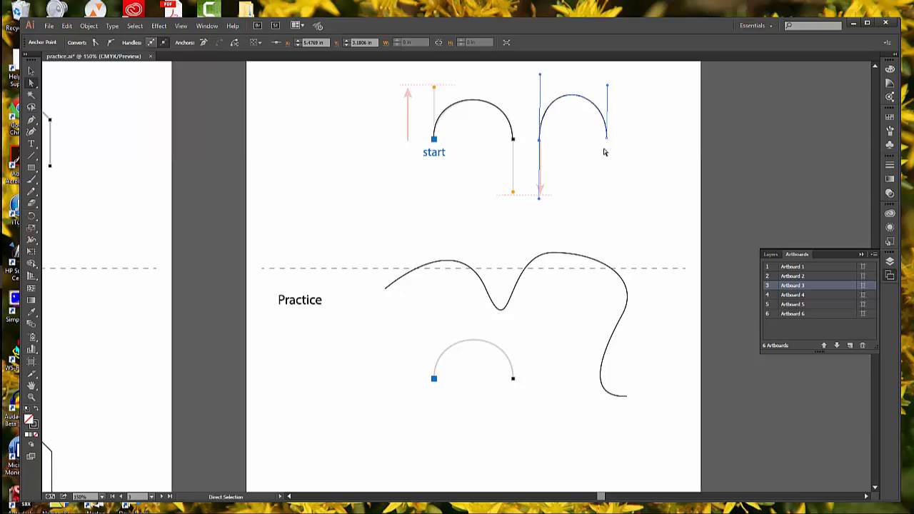
pyautogui.moveTo(608, 139); pyautogui.dragTo(637, 142)
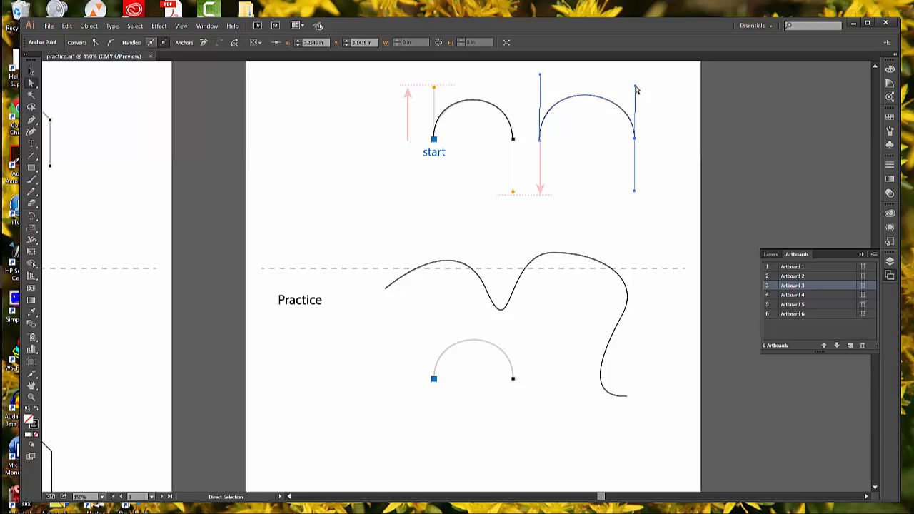
pyautogui.click(637, 86)
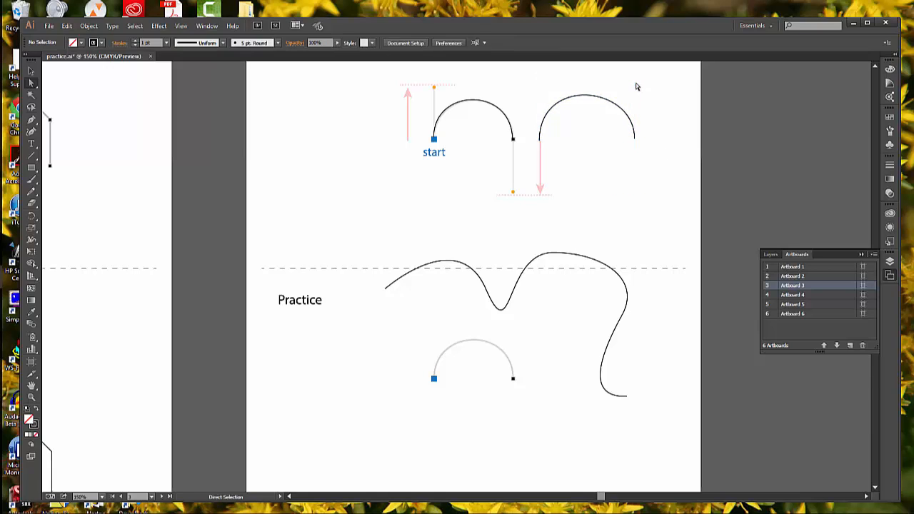
# Step: Lengthen both the lower and upper direction handles of the second arch's end anchor to reshape its far side
pyautogui.click(635, 140)
pyautogui.moveTo(636, 193); pyautogui.dragTo(634, 228)
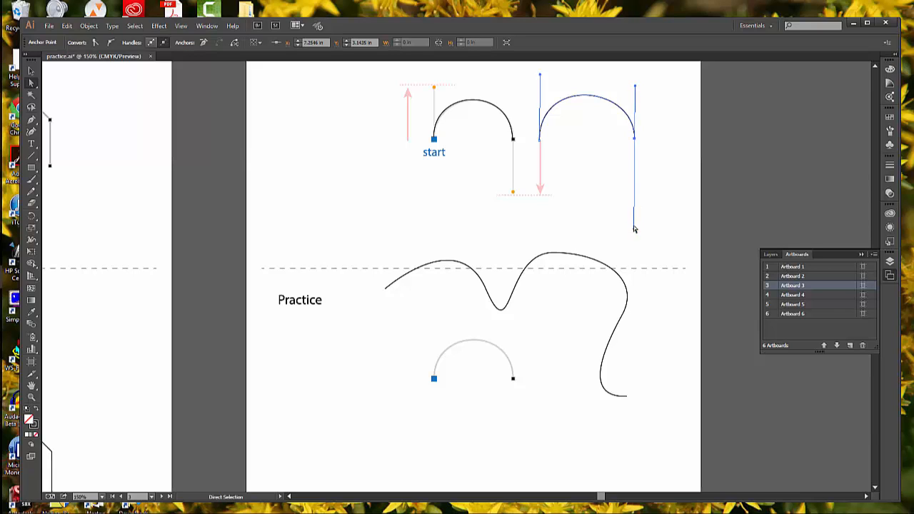
pyautogui.click(636, 69)
pyautogui.scroll(1, 635, 69)
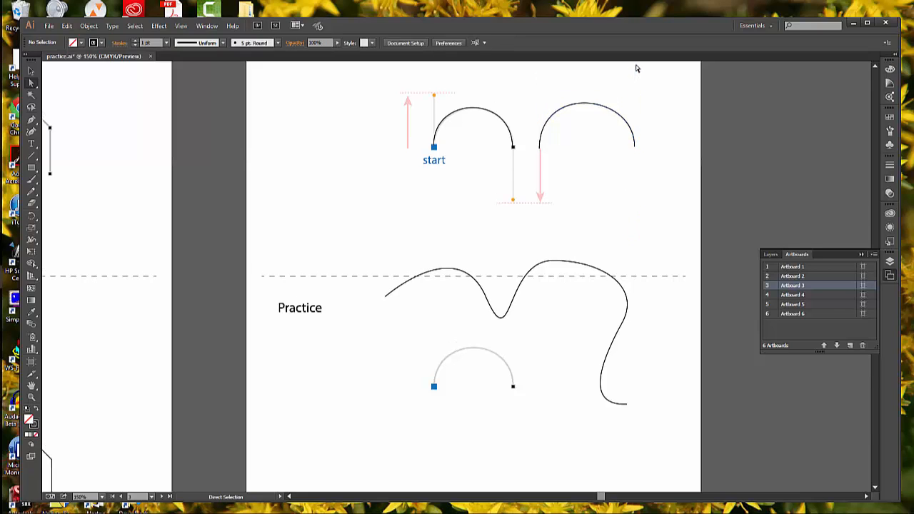
pyautogui.click(634, 147)
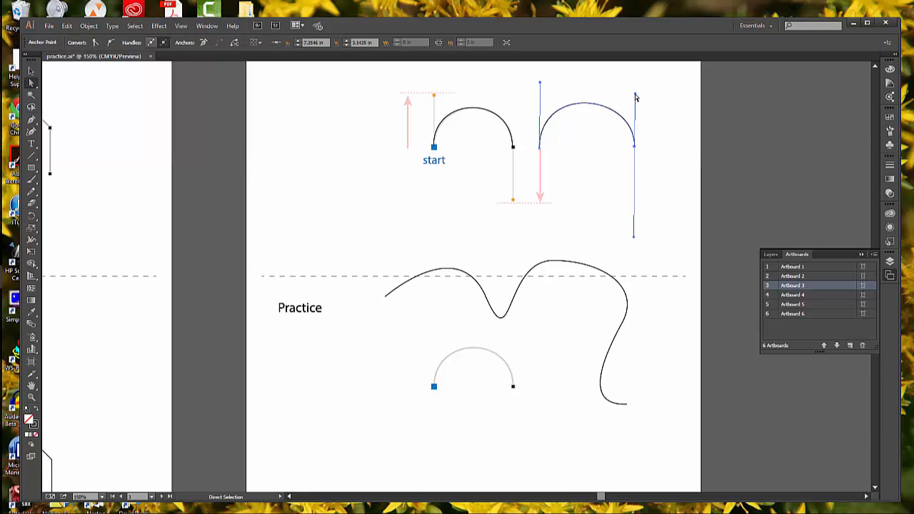
pyautogui.moveTo(635, 96)
pyautogui.mouseDown()
pyautogui.moveTo(632, 73)
pyautogui.moveTo(625, 96)
pyautogui.moveTo(634, 112)
pyautogui.mouseUp()
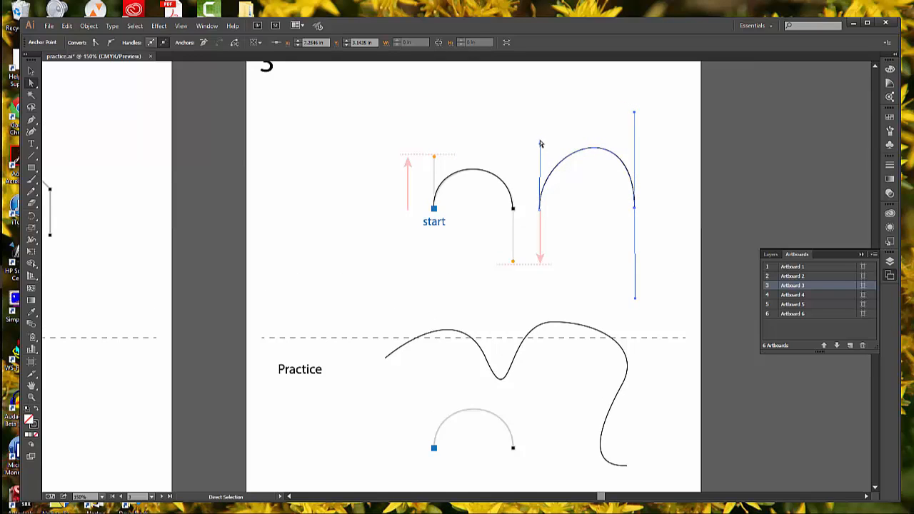
# Step: Raise the upper handle of the second arch's start anchor level with the end anchor's handle, and save the practice document
pyautogui.click(540, 142)
pyautogui.click(539, 211)
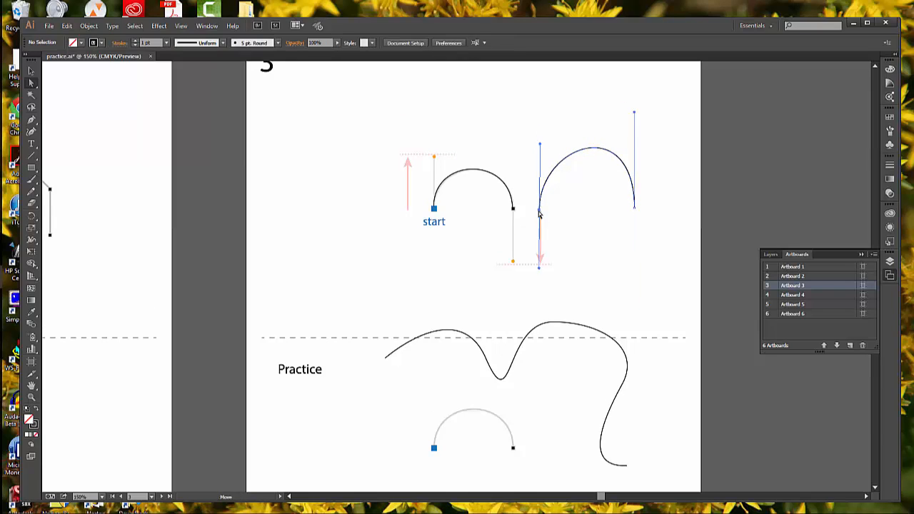
pyautogui.moveTo(542, 145); pyautogui.dragTo(540, 116)
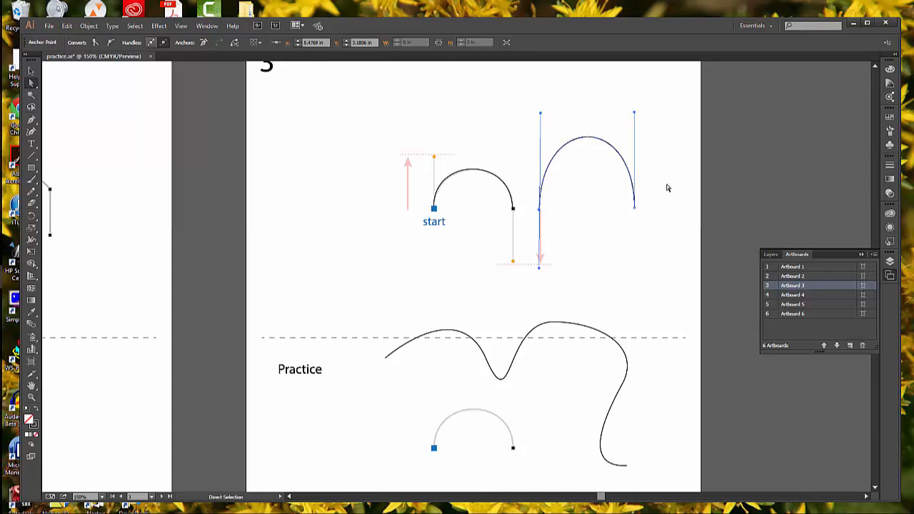
pyautogui.click(673, 251)
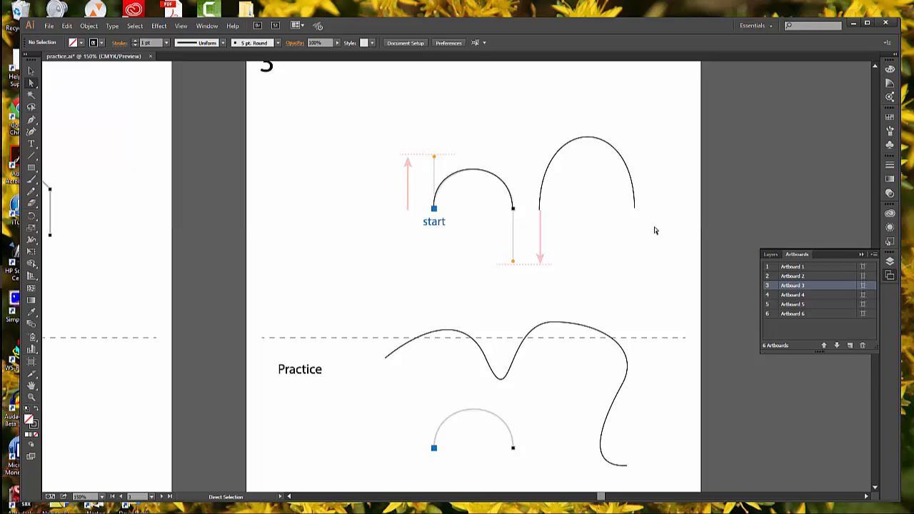
pyautogui.click(49, 26)
pyautogui.click(64, 106)
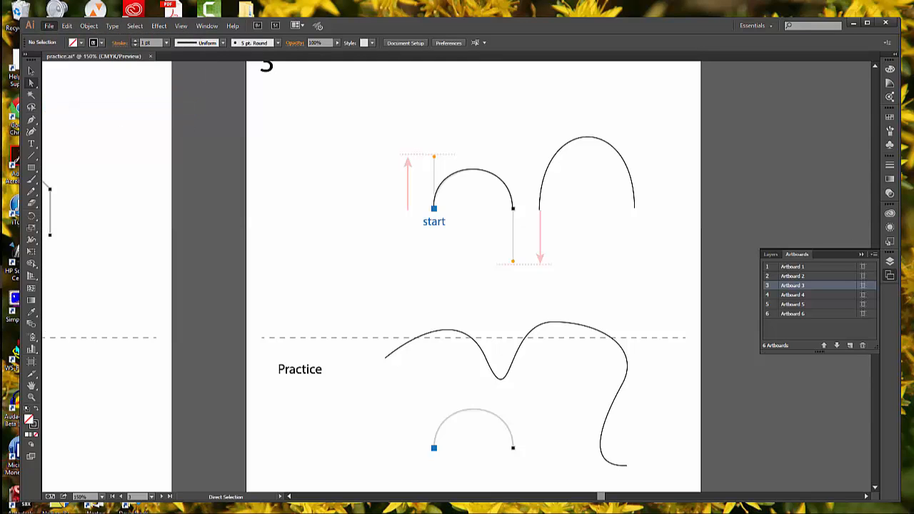